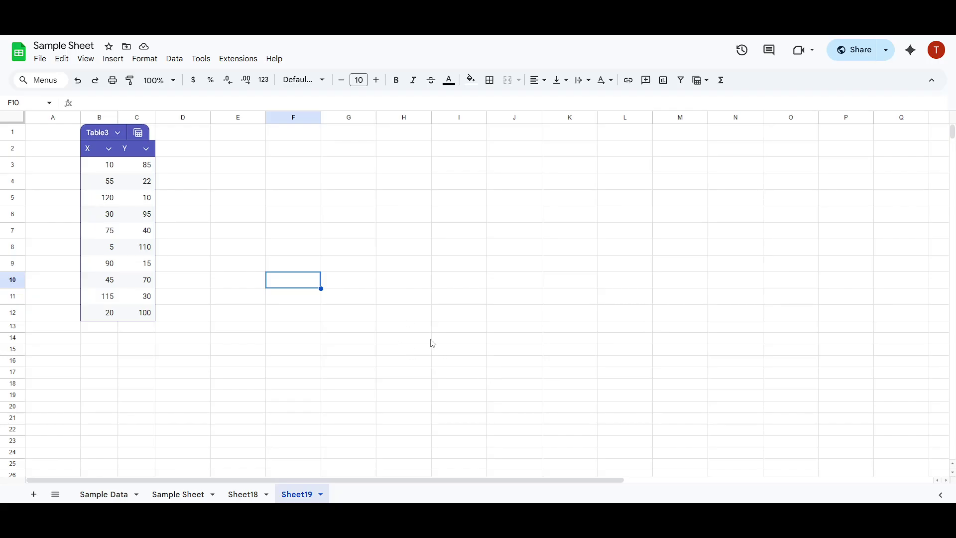
{"action": "left_click", "coordinate": [463, 313]}
{"action": "left_click", "coordinate": [251, 297]}
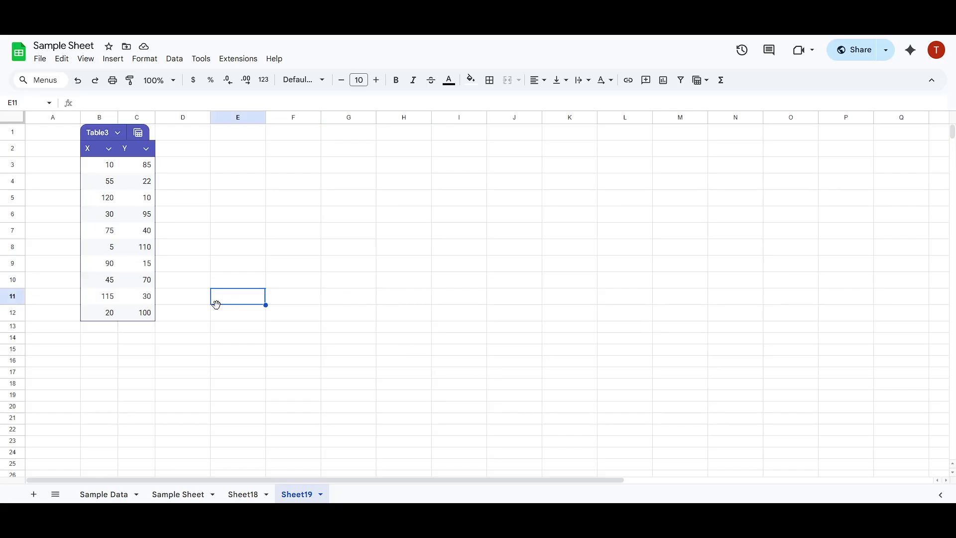
{"action": "left_click_drag", "start_coordinate": [139, 312], "coordinate": [103, 171]}
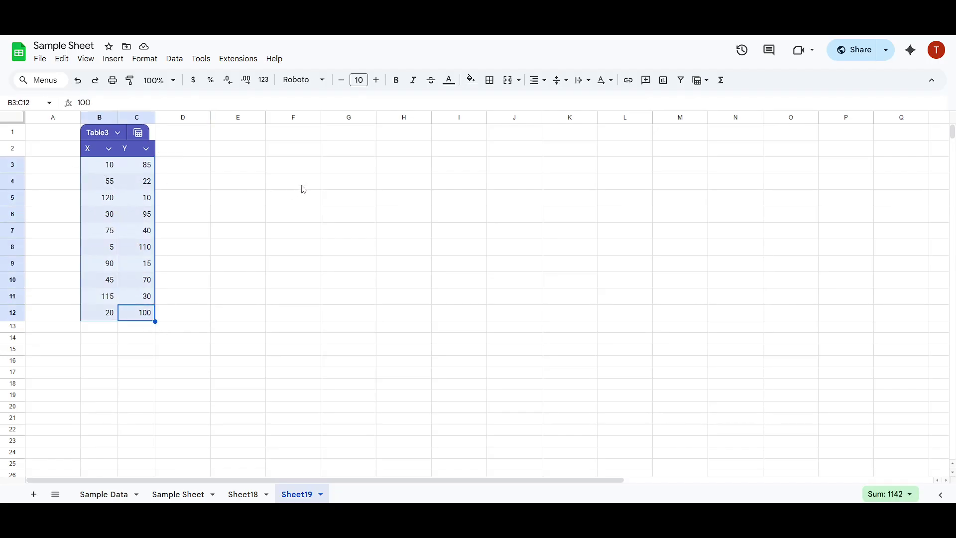
{"action": "left_click", "coordinate": [243, 216]}
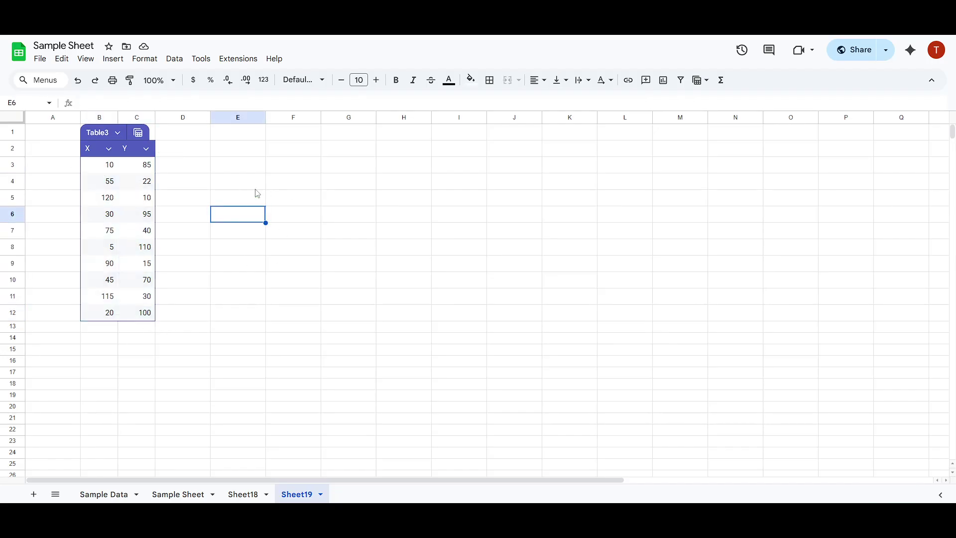
{"action": "left_click_drag", "start_coordinate": [94, 169], "coordinate": [139, 319]}
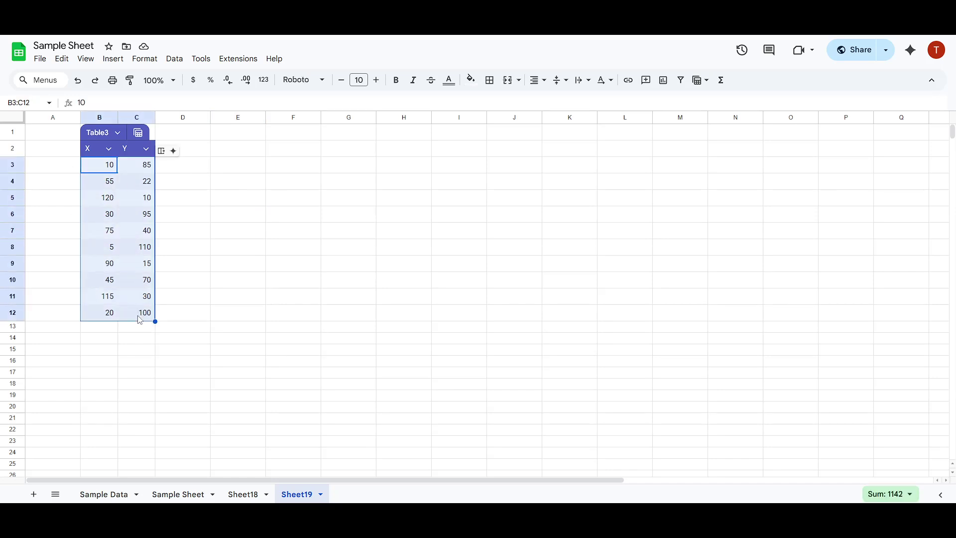
{"action": "left_click", "coordinate": [209, 285]}
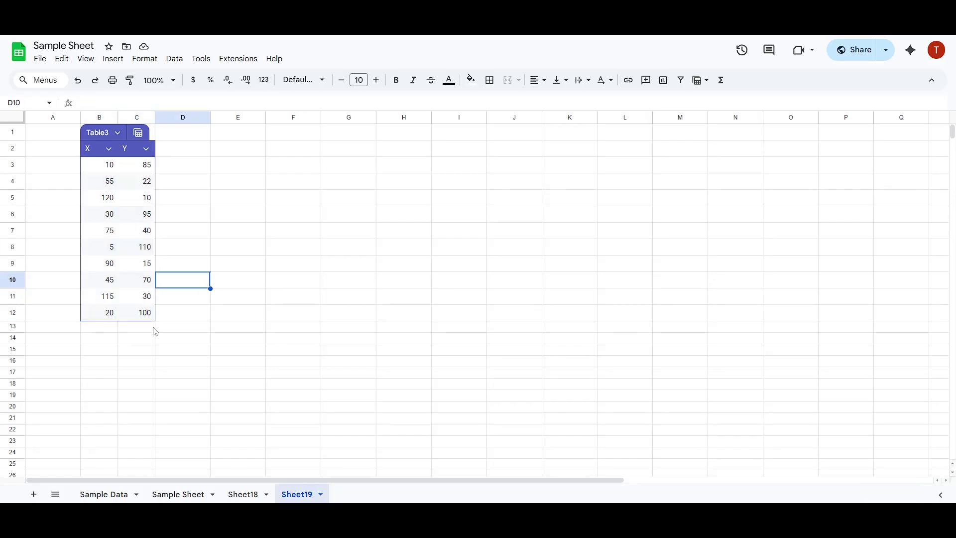
{"action": "left_click", "coordinate": [198, 319]}
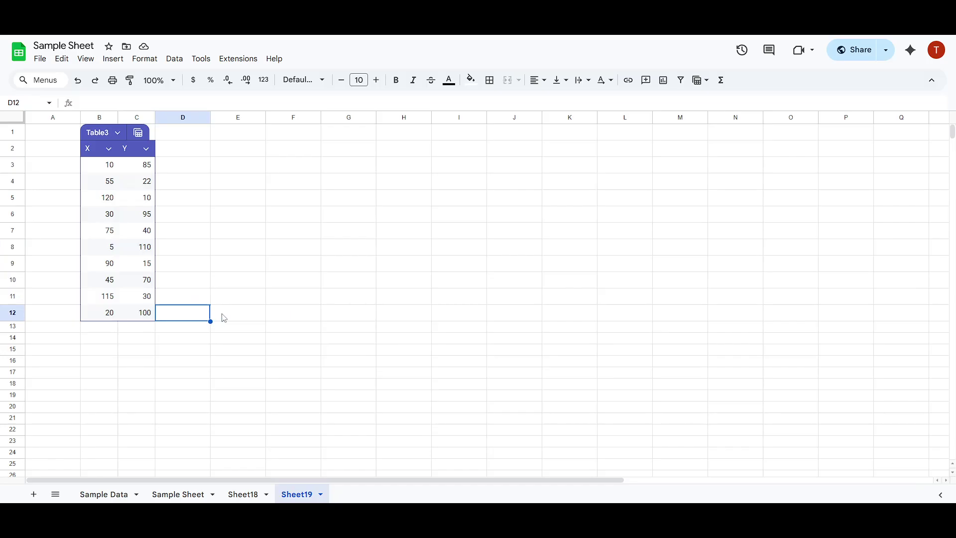
{"action": "left_click", "coordinate": [223, 315]}
{"action": "left_click_drag", "start_coordinate": [242, 173], "coordinate": [180, 321]}
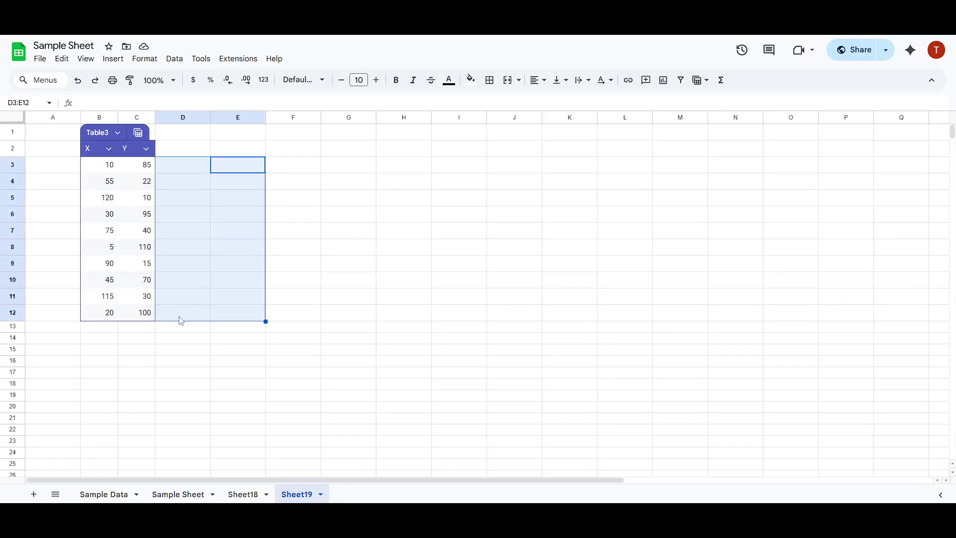
{"action": "left_click", "coordinate": [221, 295]}
- Insert a chart from the X and Y data in B2:C12 and move it up to start at row 2
{"action": "left_click_drag", "start_coordinate": [230, 312], "coordinate": [110, 316]}
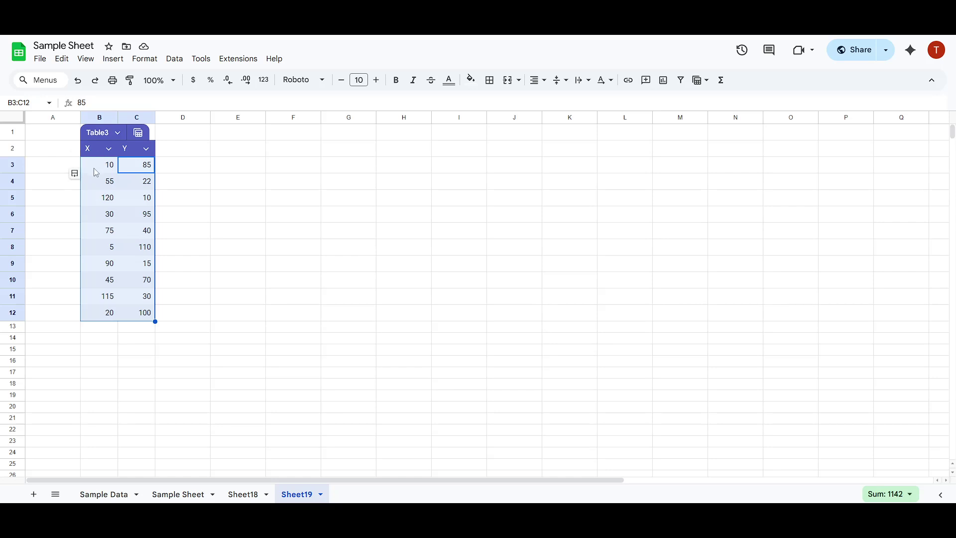
{"action": "mouse_move", "coordinate": [96, 172]}
{"action": "left_mouse_down"}
{"action": "mouse_move", "coordinate": [145, 279]}
{"action": "mouse_move", "coordinate": [143, 312]}
{"action": "mouse_move", "coordinate": [132, 200]}
{"action": "mouse_move", "coordinate": [99, 158]}
{"action": "left_mouse_up"}
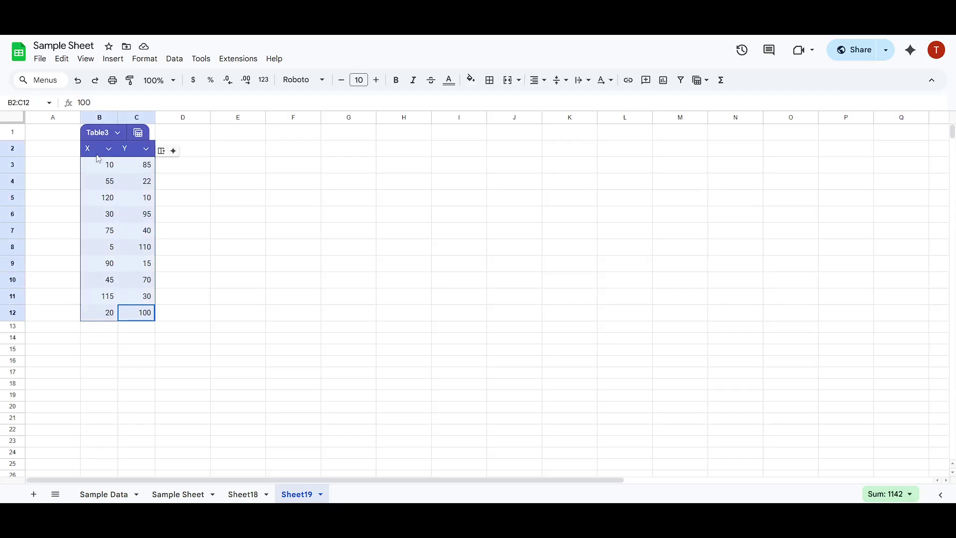
{"action": "left_click", "coordinate": [113, 60]}
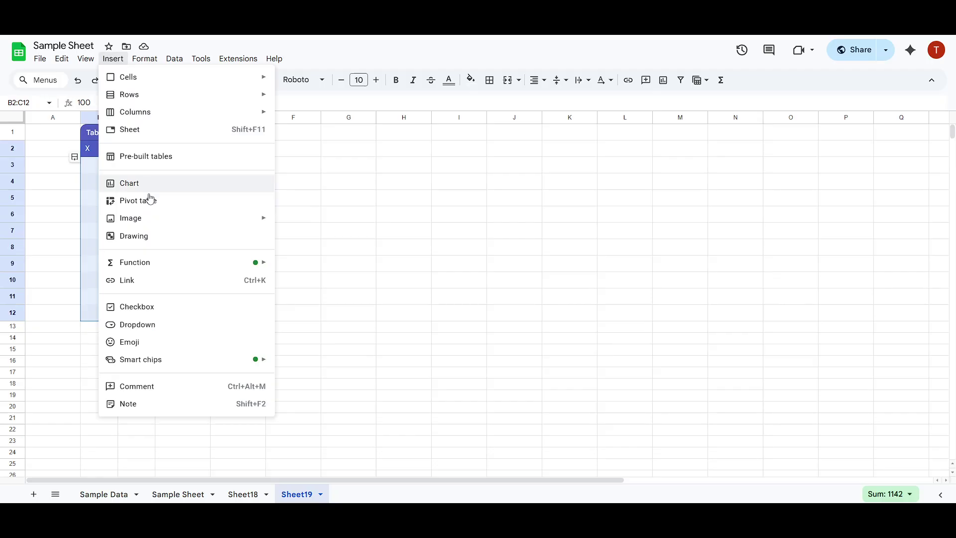
{"action": "left_click", "coordinate": [127, 183]}
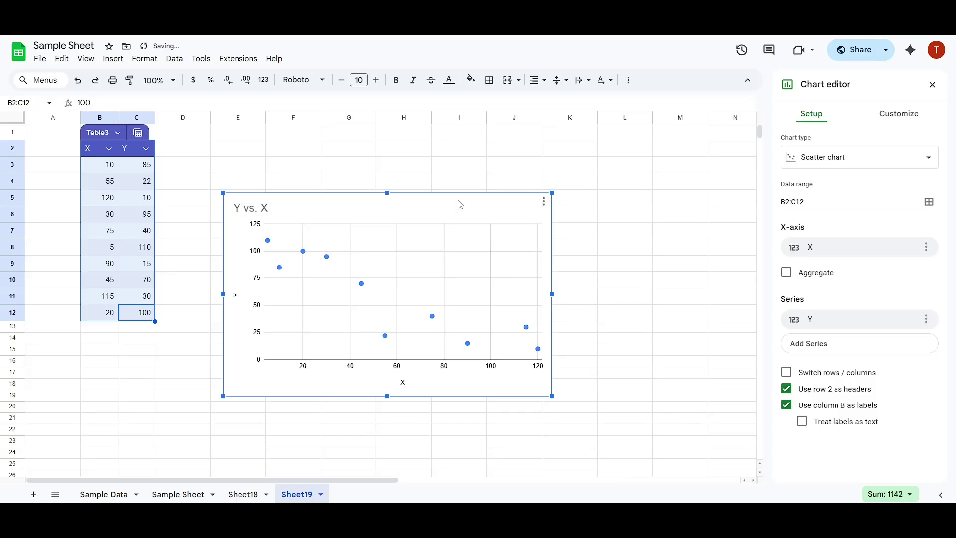
{"action": "left_click_drag", "start_coordinate": [459, 204], "coordinate": [458, 160]}
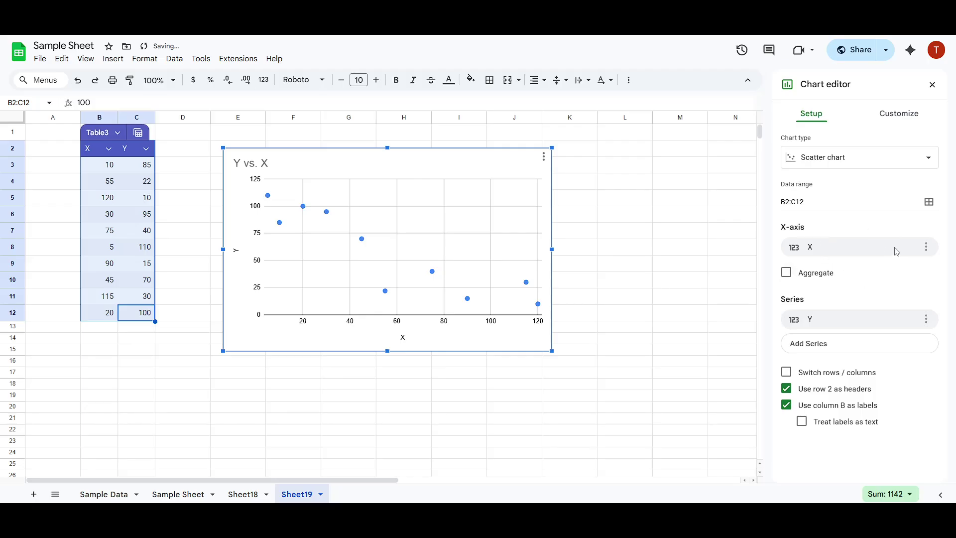
- Try the line and column chart types on the X and Y data, and return to the scatter chart
{"action": "left_click", "coordinate": [837, 162]}
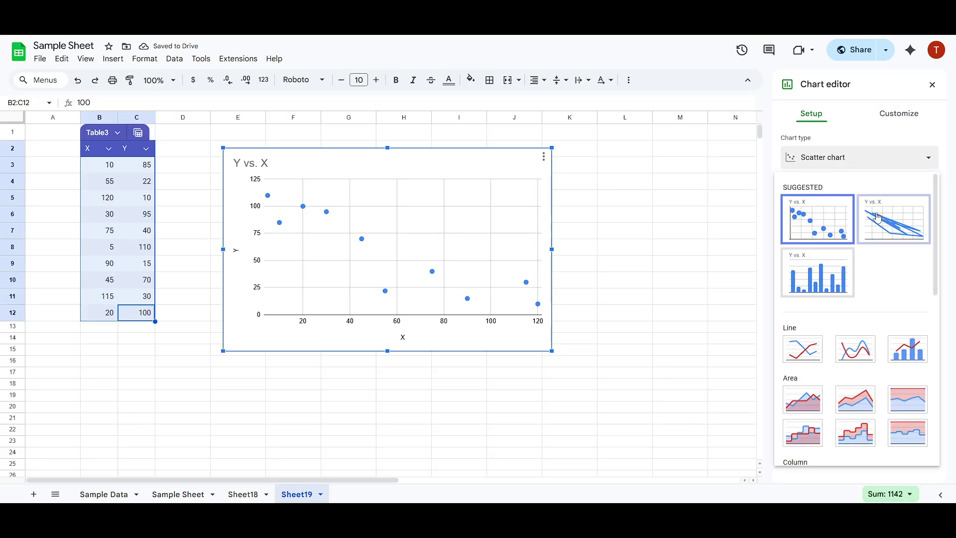
{"action": "left_click", "coordinate": [913, 219]}
{"action": "left_click", "coordinate": [874, 165]}
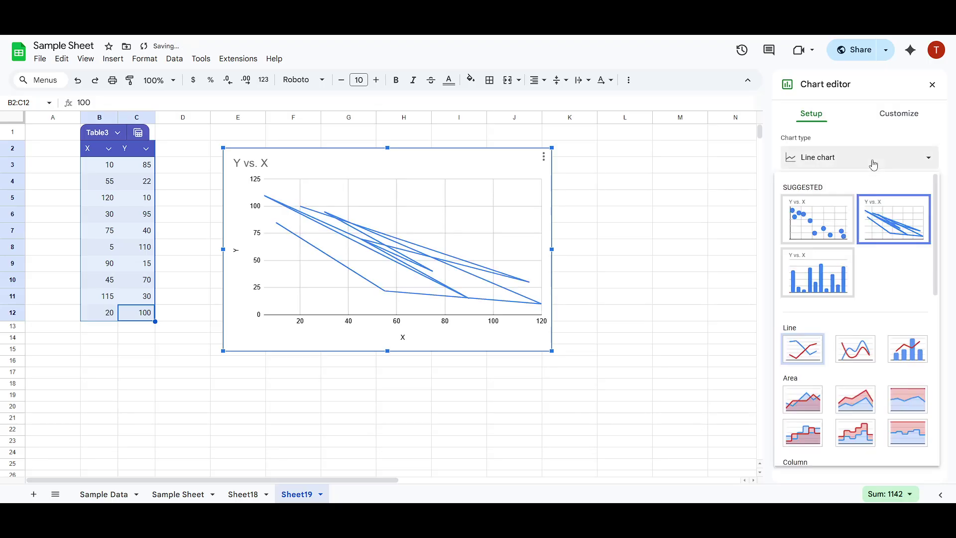
{"action": "left_click", "coordinate": [831, 274]}
{"action": "left_click", "coordinate": [857, 163]}
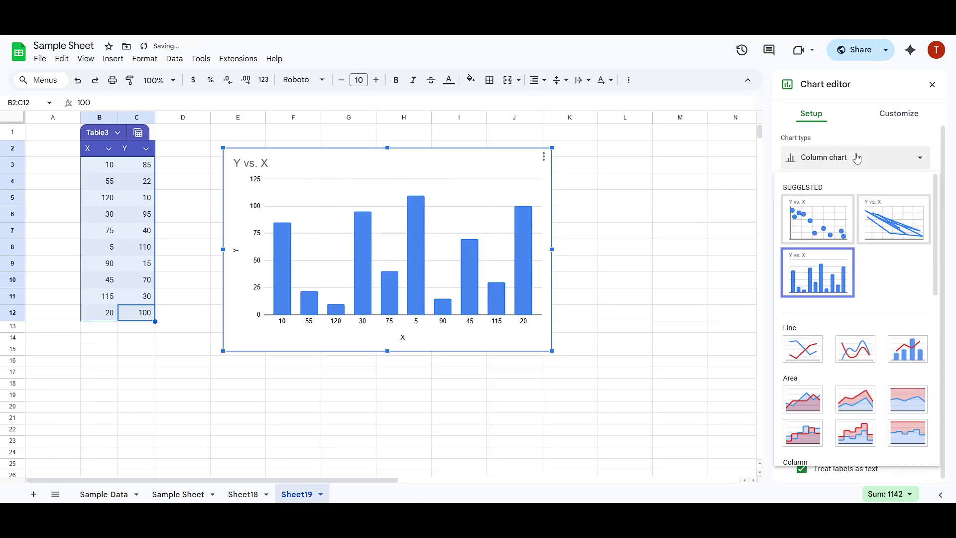
{"action": "left_click", "coordinate": [811, 221]}
- Try the bubble chart type for the same data and switch back to the scatter chart
{"action": "left_click", "coordinate": [831, 160]}
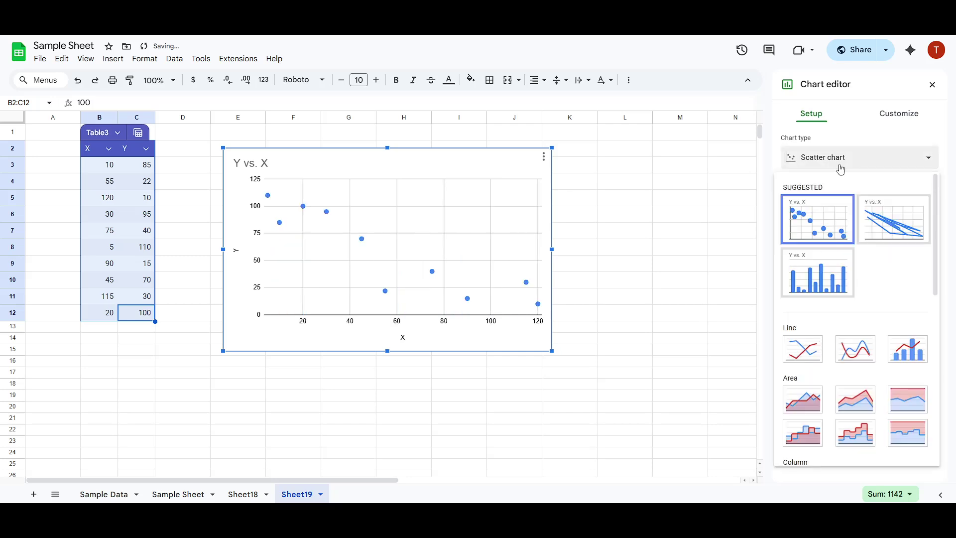
{"action": "scroll", "coordinate": [827, 239], "scroll_direction": "down", "scroll_amount": 4}
{"action": "scroll", "coordinate": [831, 271], "scroll_direction": "down", "scroll_amount": 3}
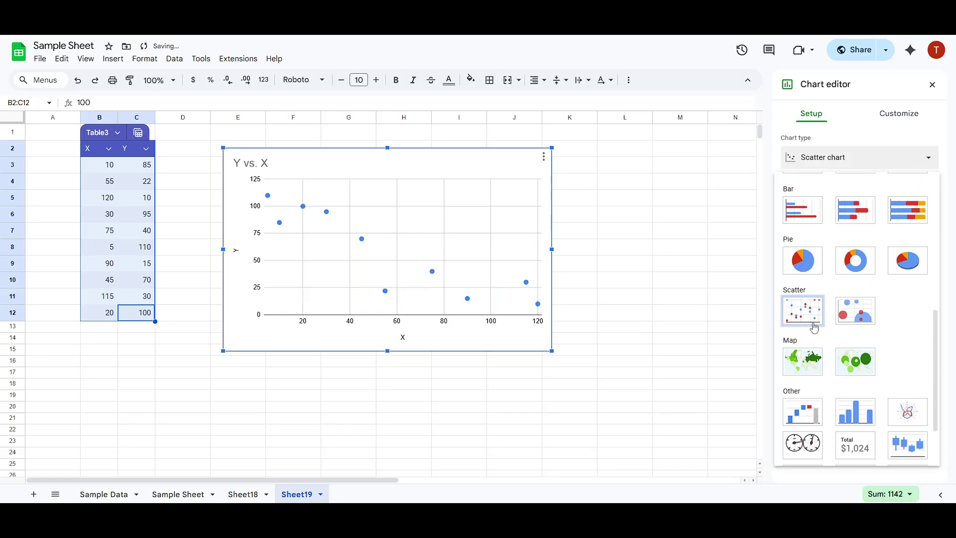
{"action": "left_click", "coordinate": [855, 287]}
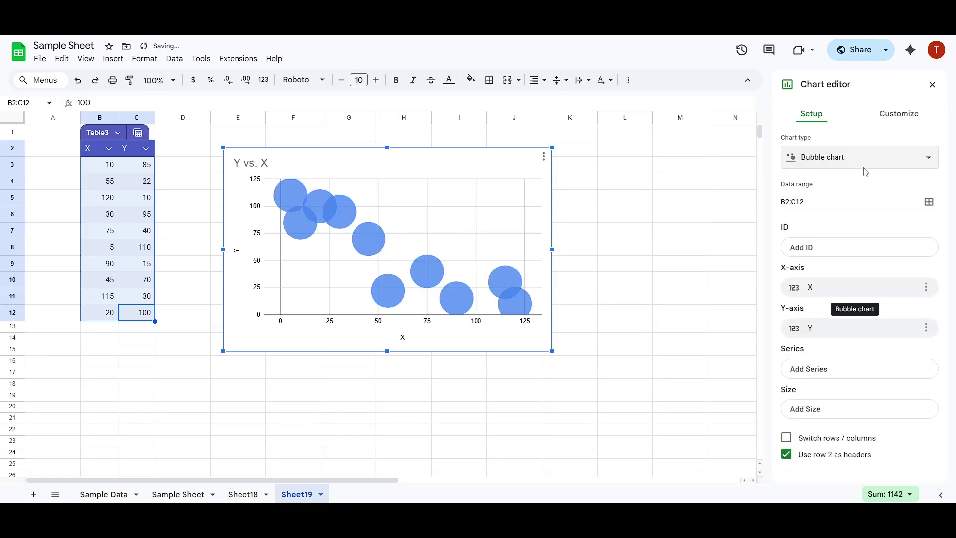
{"action": "left_click", "coordinate": [867, 160]}
{"action": "scroll", "coordinate": [825, 288], "scroll_direction": "down", "scroll_amount": 6}
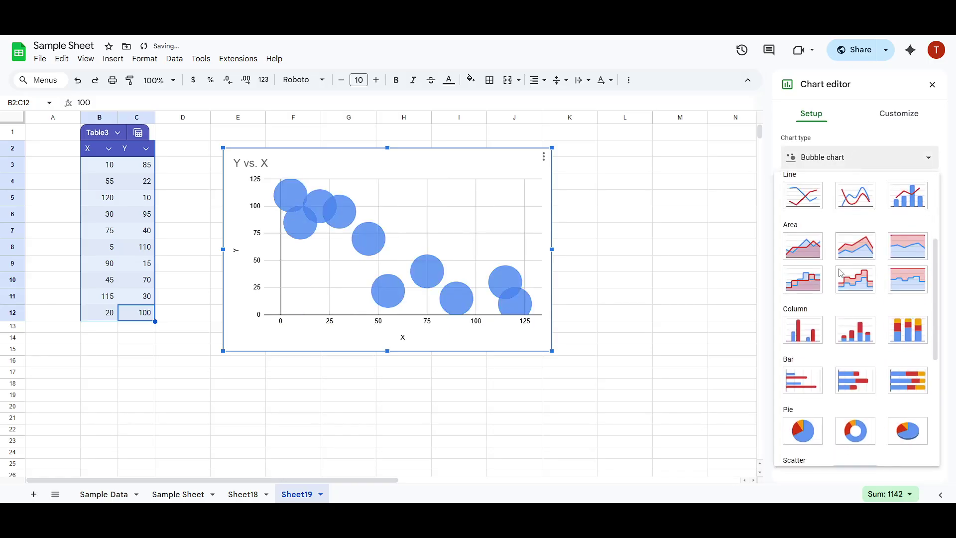
{"action": "scroll", "coordinate": [824, 346], "scroll_direction": "down", "scroll_amount": 1}
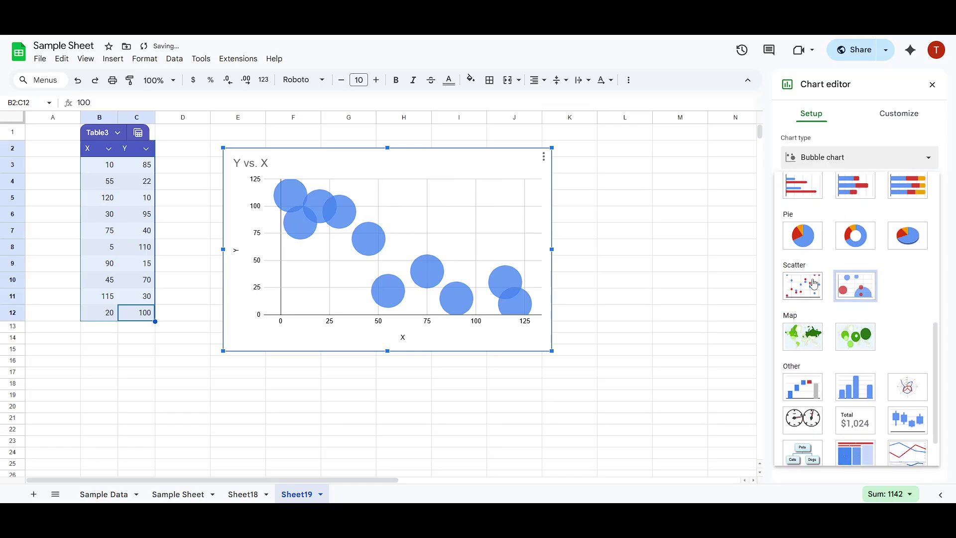
{"action": "left_click", "coordinate": [797, 291]}
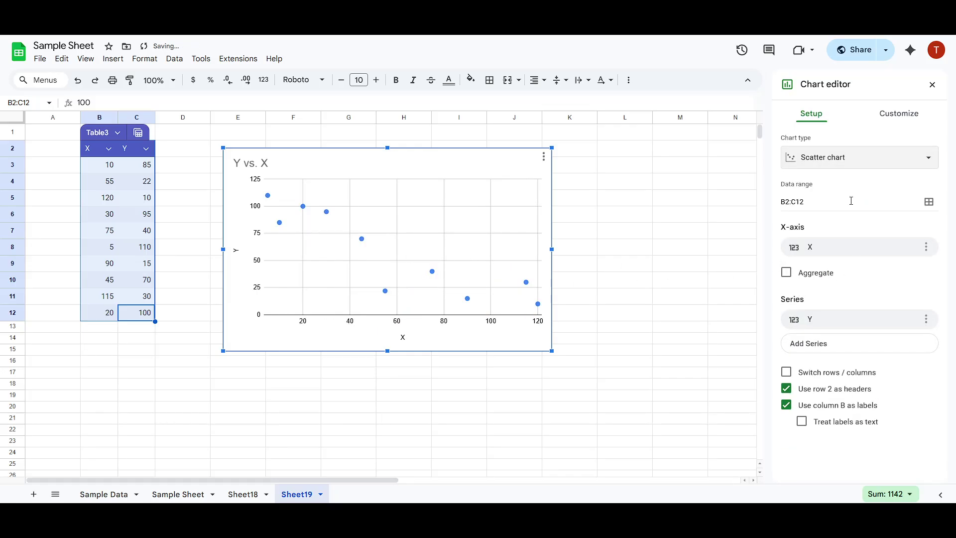
- Set the scatter chart's background color to light pink and its border color to dark gray
{"action": "left_click", "coordinate": [895, 116]}
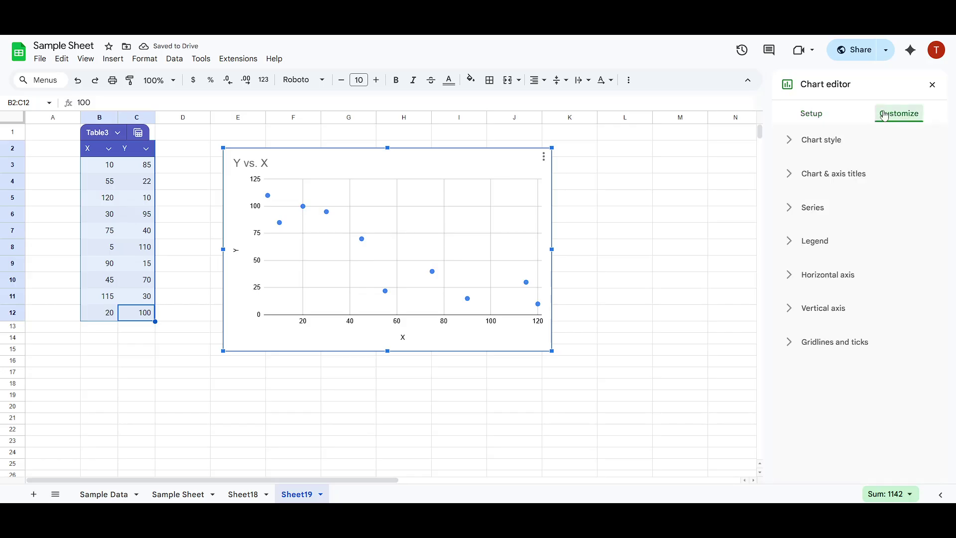
{"action": "left_click", "coordinate": [815, 144]}
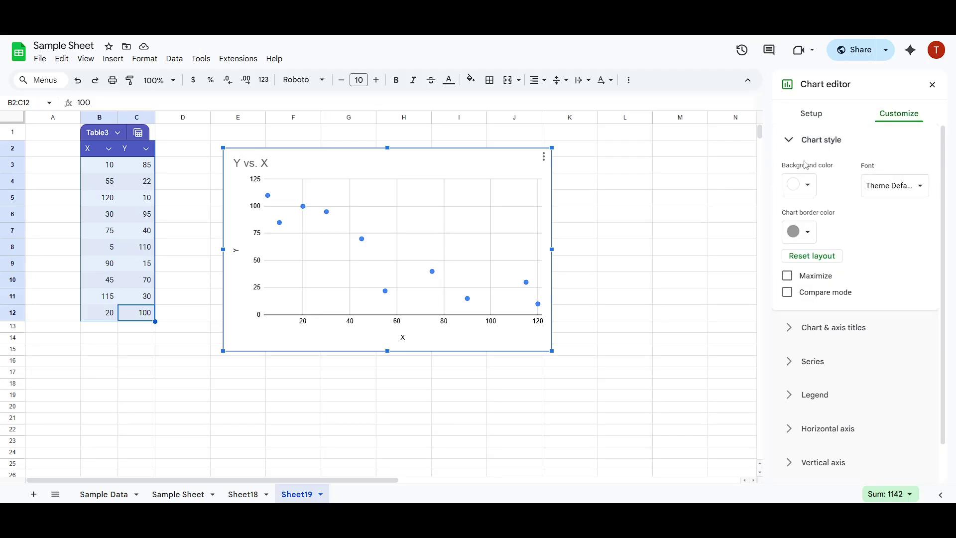
{"action": "left_click", "coordinate": [807, 185]}
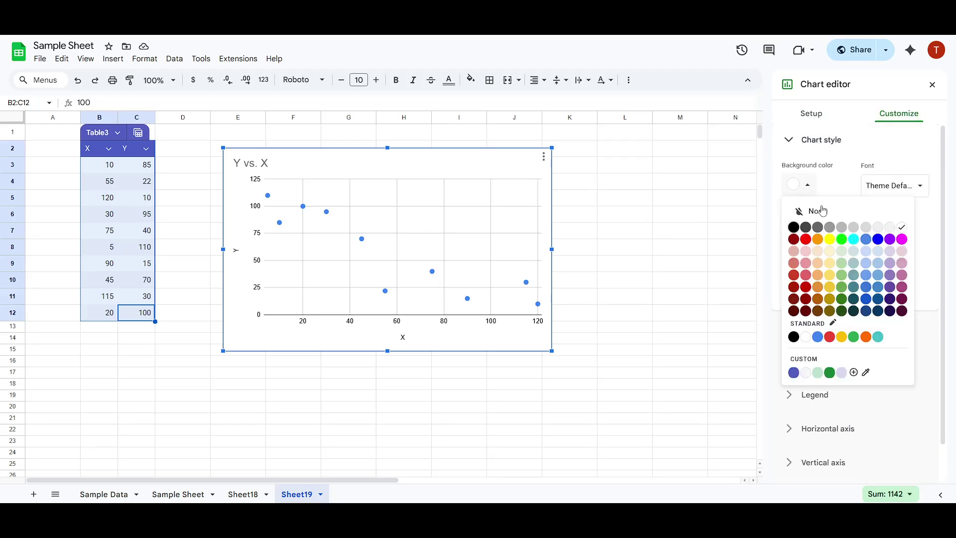
{"action": "left_click", "coordinate": [806, 263]}
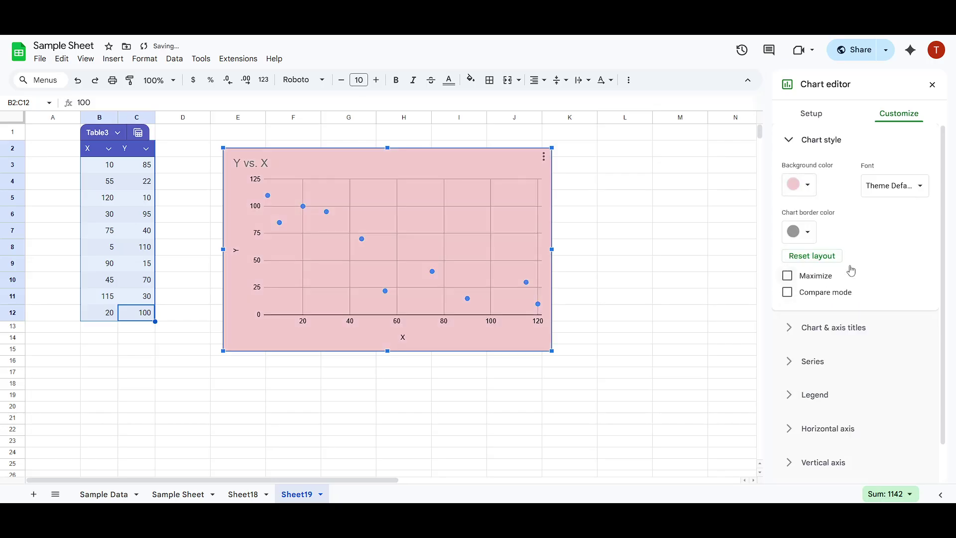
{"action": "left_click", "coordinate": [803, 235]}
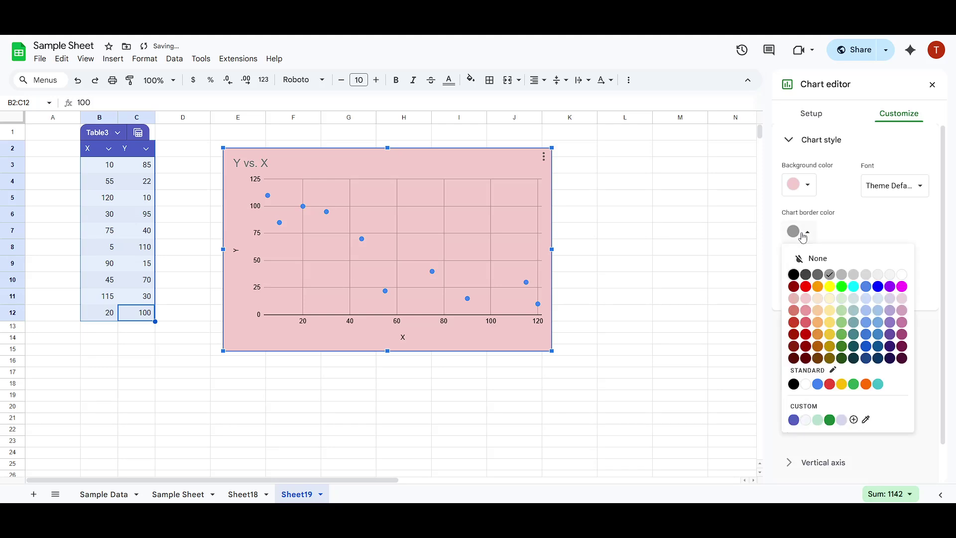
{"action": "left_click", "coordinate": [805, 274]}
- Set the chart's font to Wide and close the chart style settings
{"action": "left_click", "coordinate": [891, 184]}
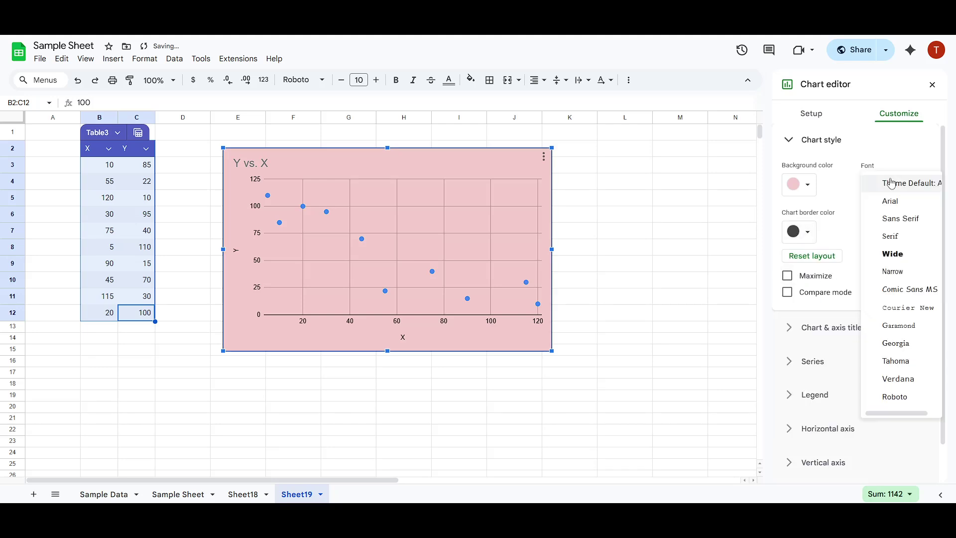
{"action": "left_click", "coordinate": [891, 254]}
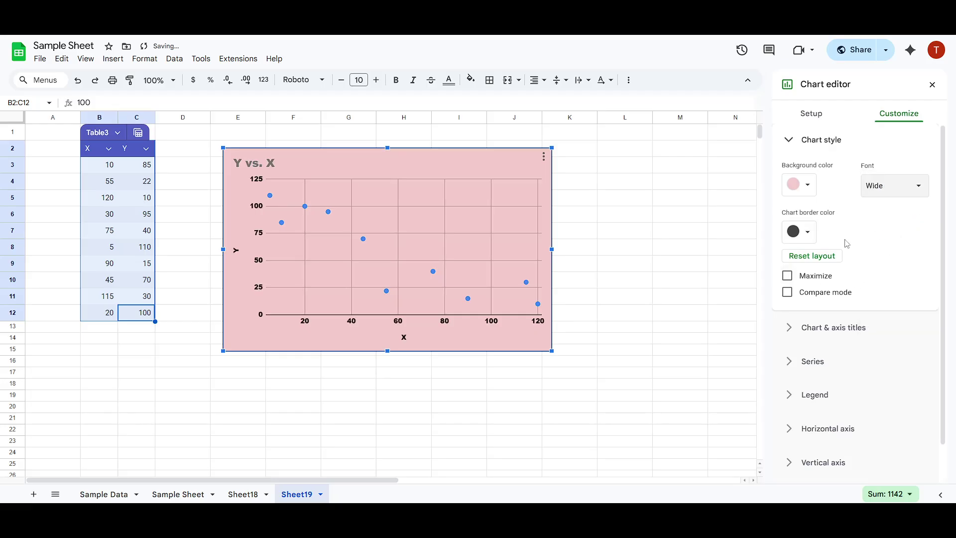
{"action": "left_click", "coordinate": [830, 142]}
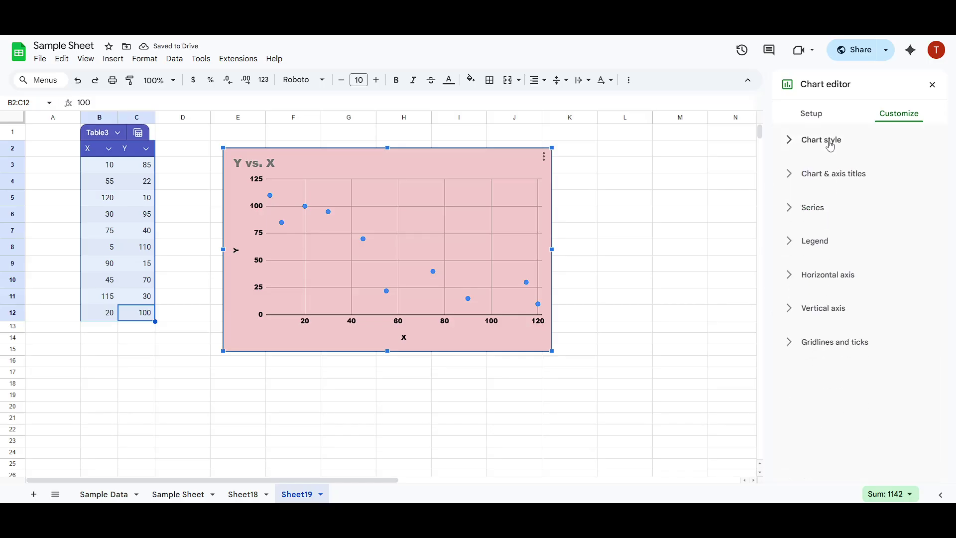
- Add the chart subtitle "sample" to the scatter chart
{"action": "left_click", "coordinate": [825, 180]}
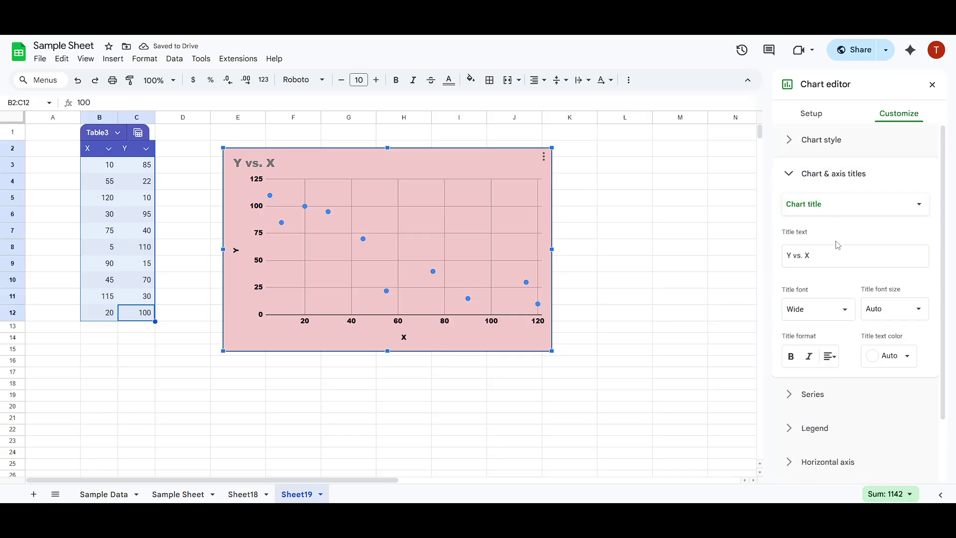
{"action": "left_click", "coordinate": [840, 257]}
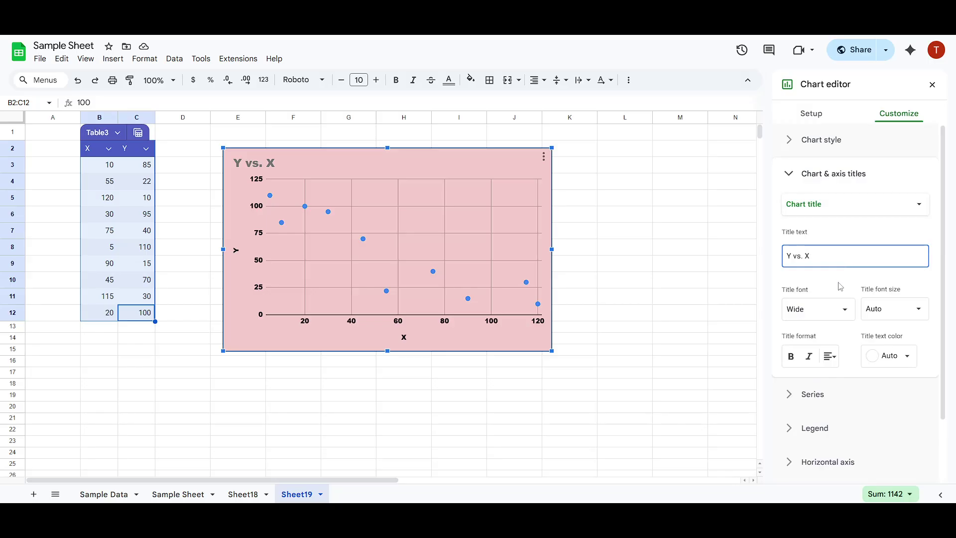
{"action": "left_click", "coordinate": [837, 208]}
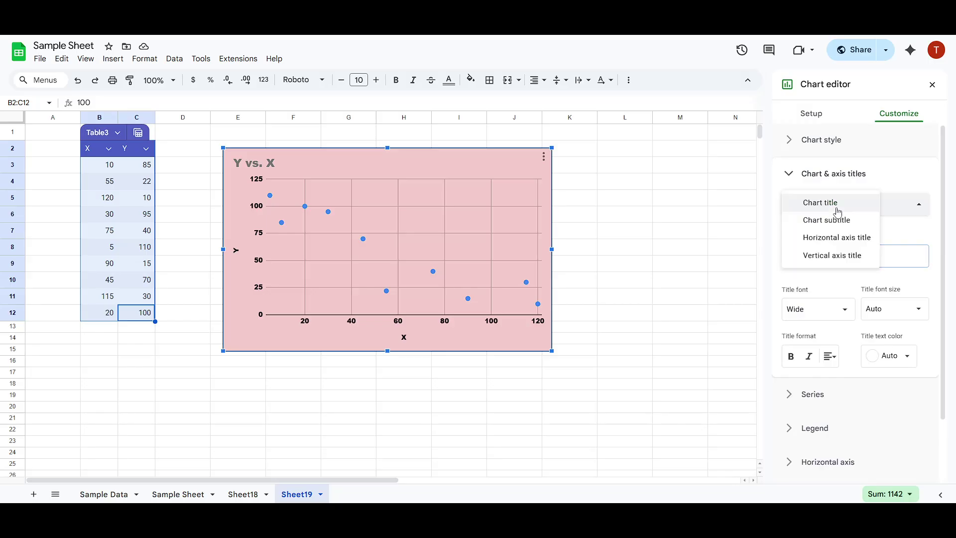
{"action": "left_click", "coordinate": [845, 223]}
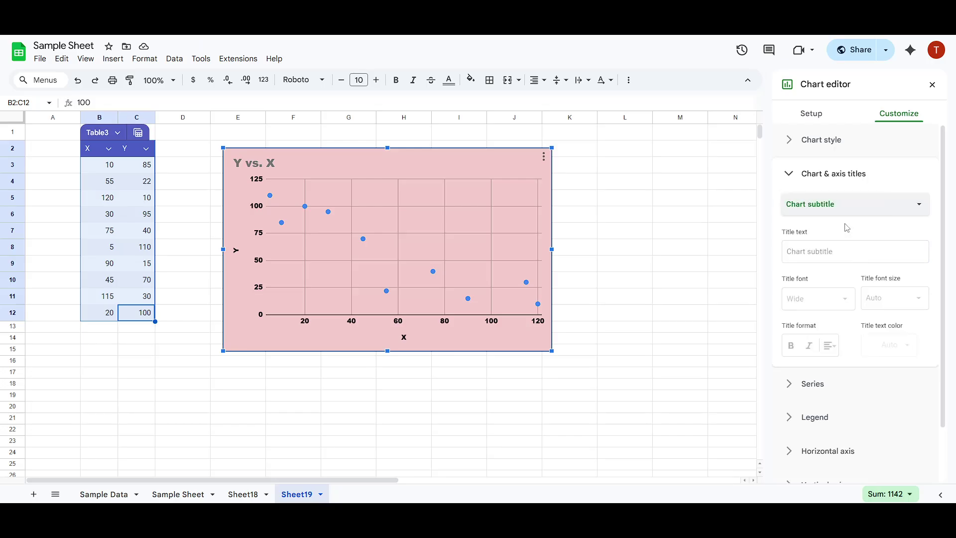
{"action": "left_click", "coordinate": [828, 254]}
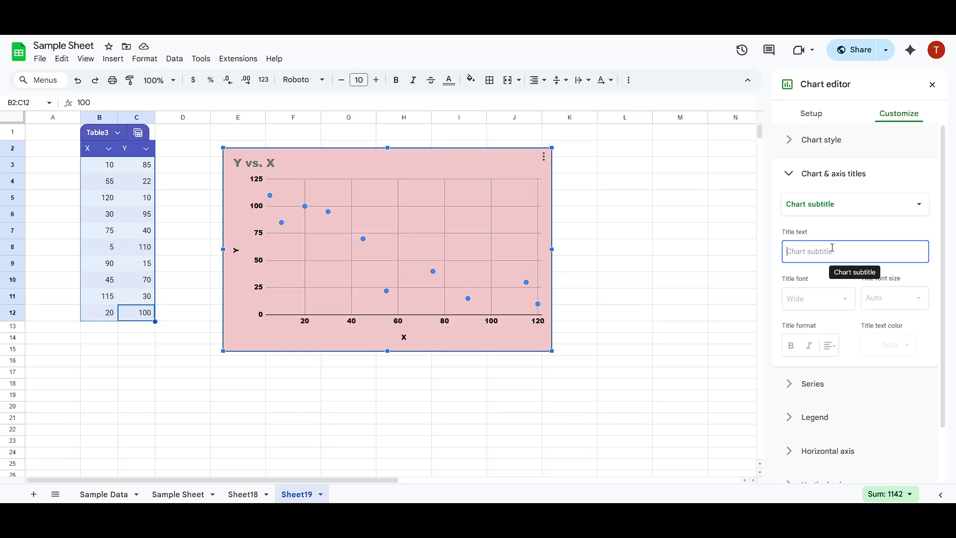
{"action": "type", "text": "sample"}
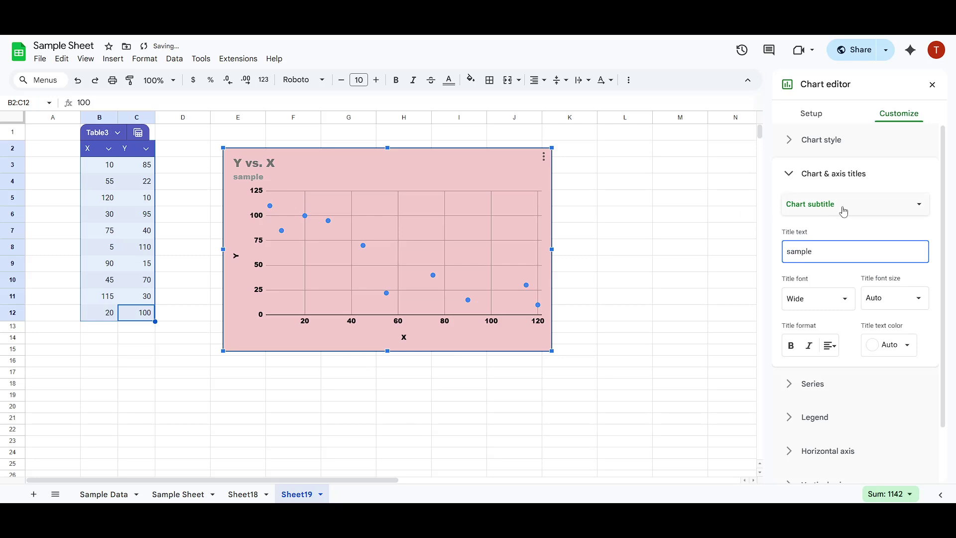
- Turn on data labels for the scatter chart's data series, leaving the title and legend settings closed
{"action": "left_click", "coordinate": [806, 172]}
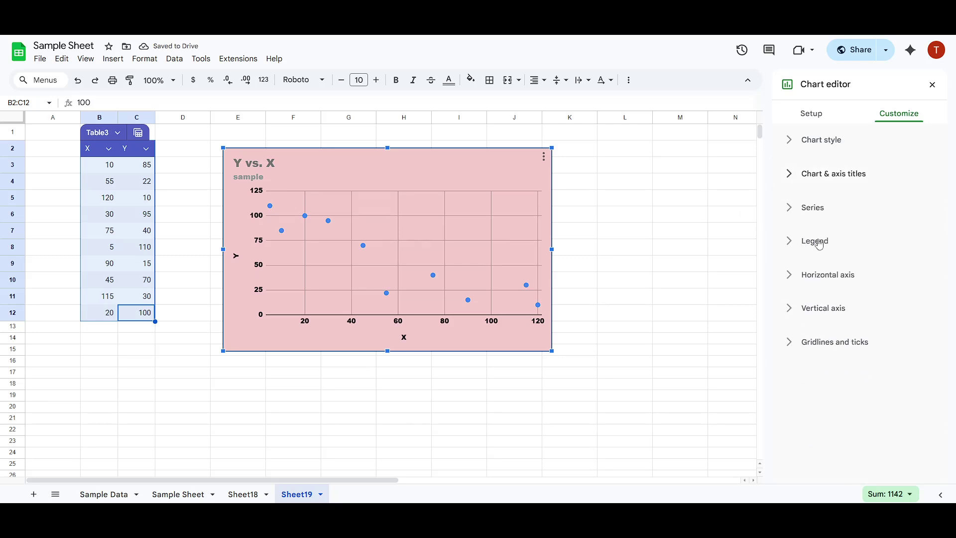
{"action": "left_click", "coordinate": [819, 241]}
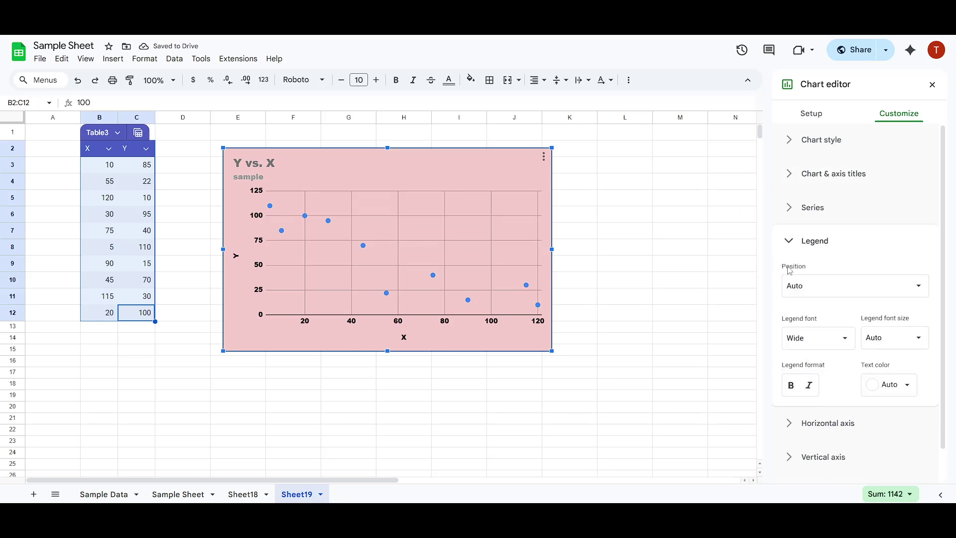
{"action": "left_click", "coordinate": [829, 241]}
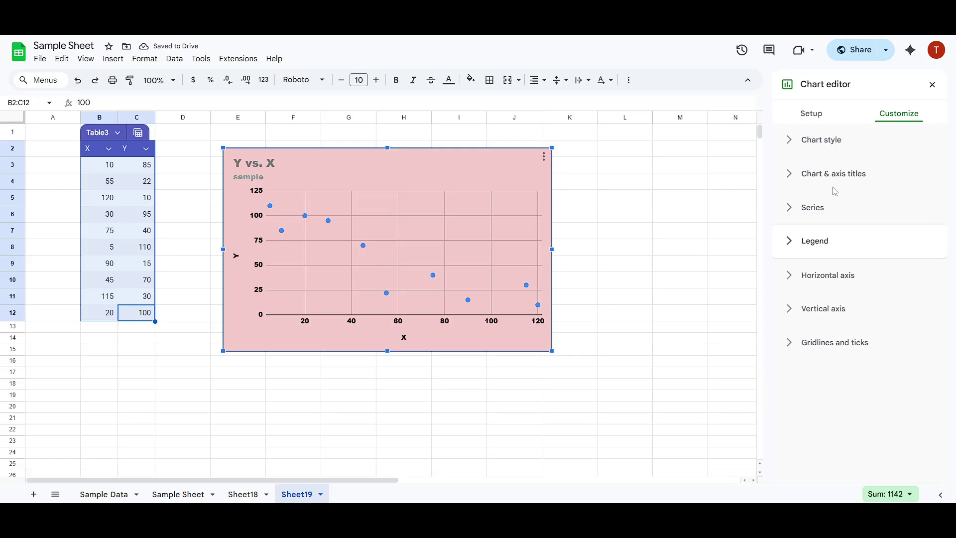
{"action": "left_click", "coordinate": [825, 213]}
{"action": "scroll", "coordinate": [832, 258], "scroll_direction": "down", "scroll_amount": 3}
{"action": "scroll", "coordinate": [834, 267], "scroll_direction": "down", "scroll_amount": 2}
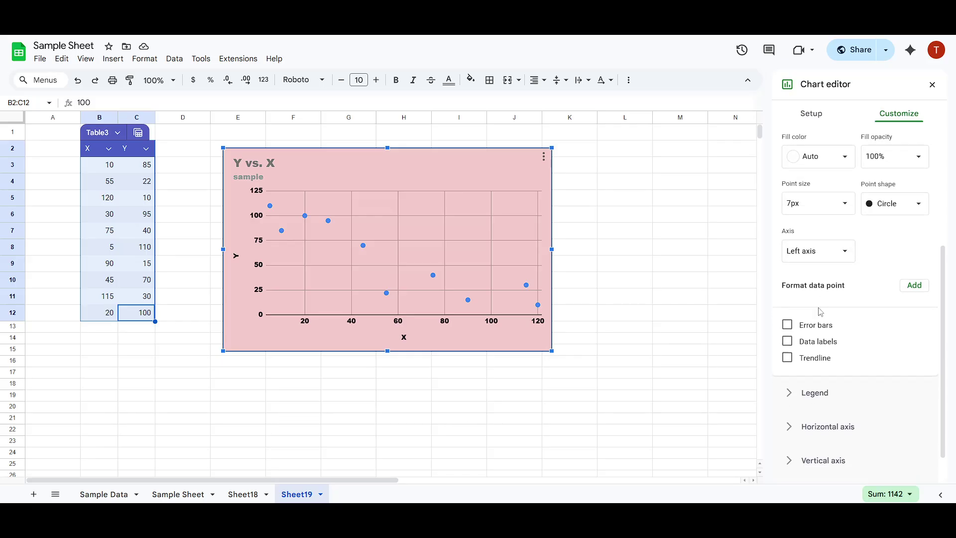
{"action": "left_click", "coordinate": [814, 347]}
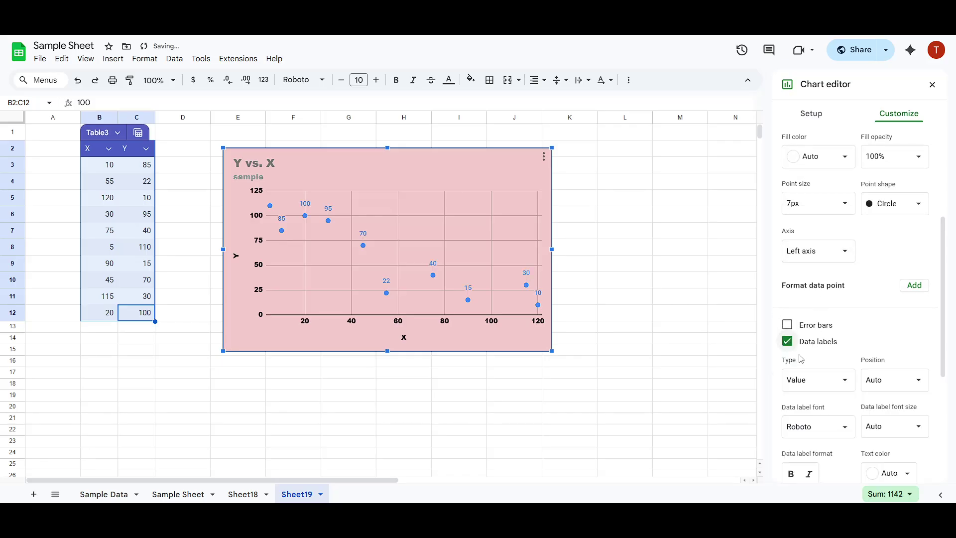
- Try error bars on the series and switch them off again, and add a linear trendline
{"action": "left_click", "coordinate": [814, 327]}
{"action": "left_click", "coordinate": [813, 327]}
{"action": "scroll", "coordinate": [813, 328], "scroll_direction": "down", "scroll_amount": 3}
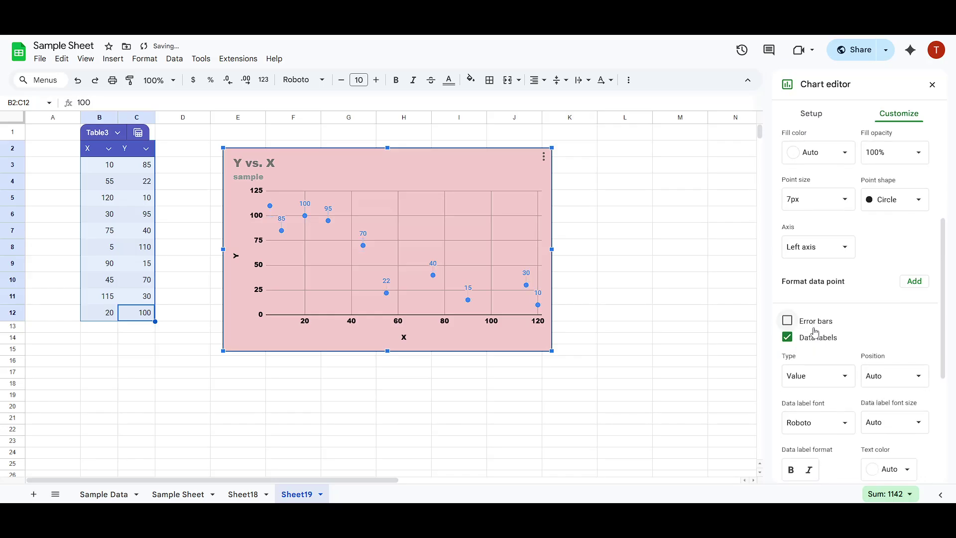
{"action": "scroll", "coordinate": [815, 333], "scroll_direction": "down", "scroll_amount": 1}
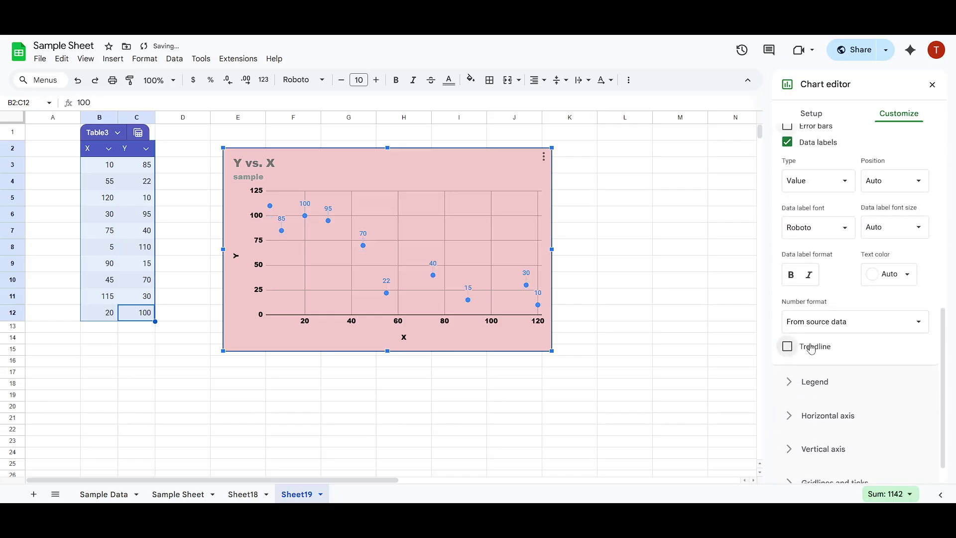
{"action": "left_click", "coordinate": [812, 347]}
{"action": "scroll", "coordinate": [811, 340], "scroll_direction": "down", "scroll_amount": 4}
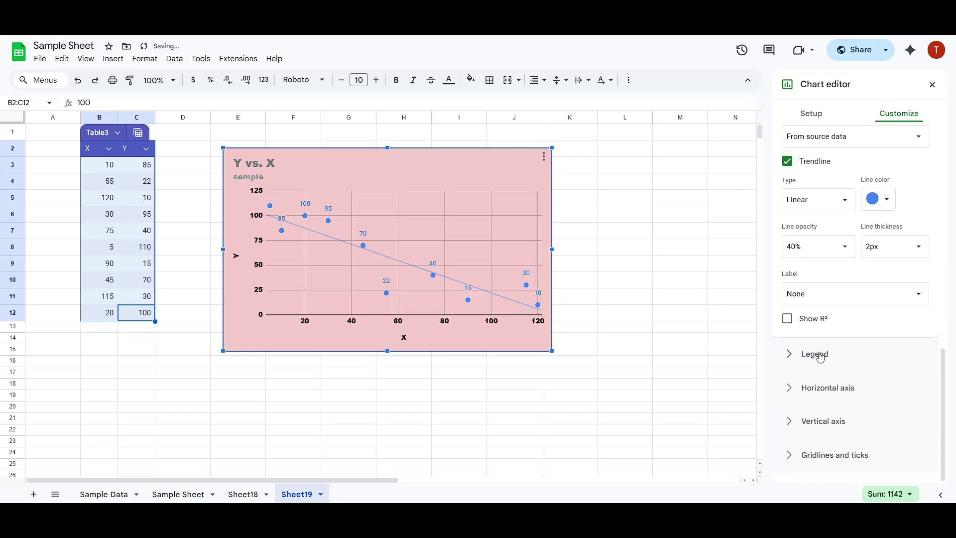
{"action": "left_click", "coordinate": [820, 358]}
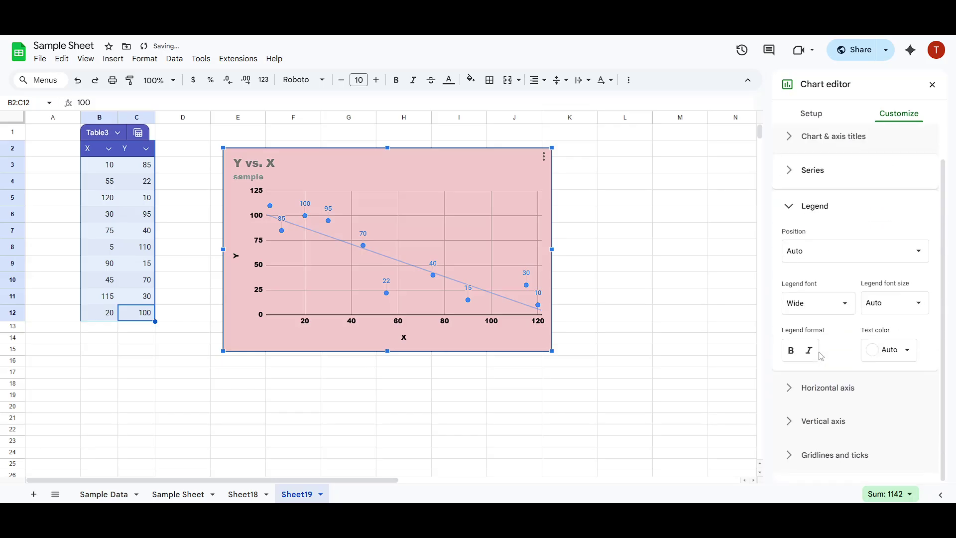
{"action": "left_click", "coordinate": [829, 250]}
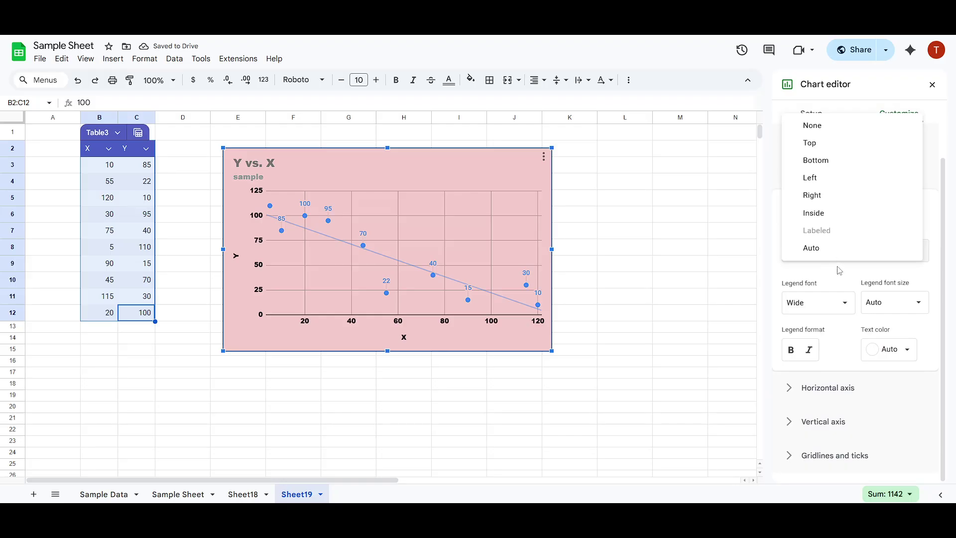
{"action": "left_click", "coordinate": [847, 298]}
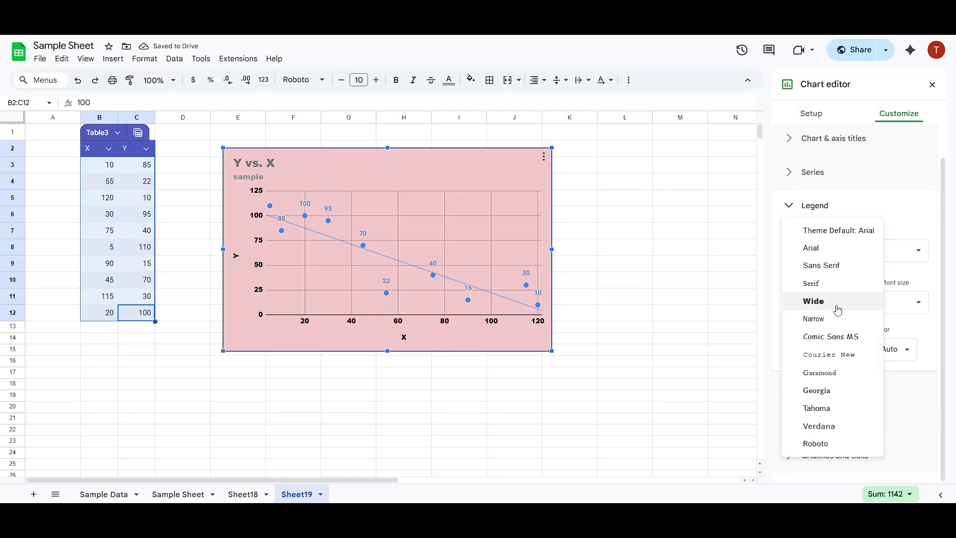
{"action": "left_click", "coordinate": [934, 280]}
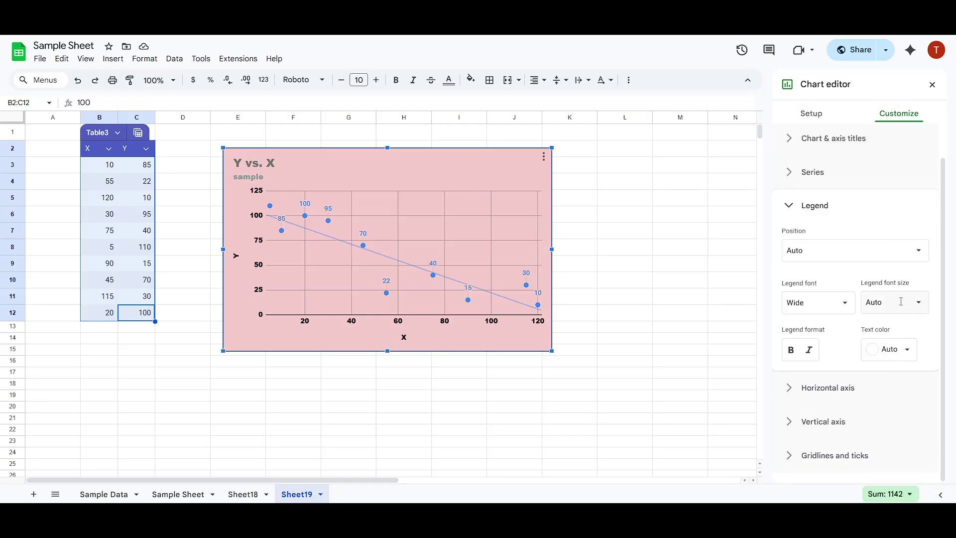